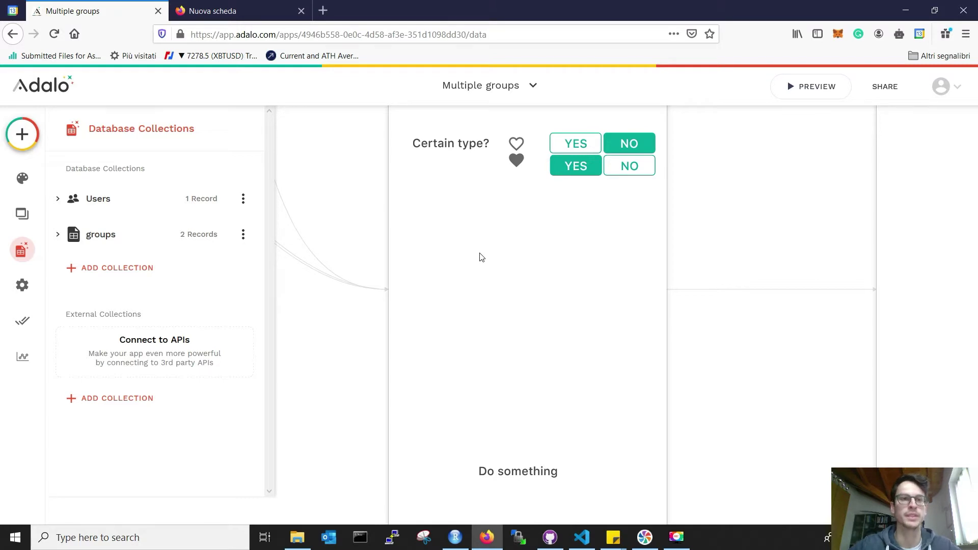
- Review the Users collection's properties, including the settings of property1 and Last purchase
{"action": "left_click", "coordinate": [122, 203]}
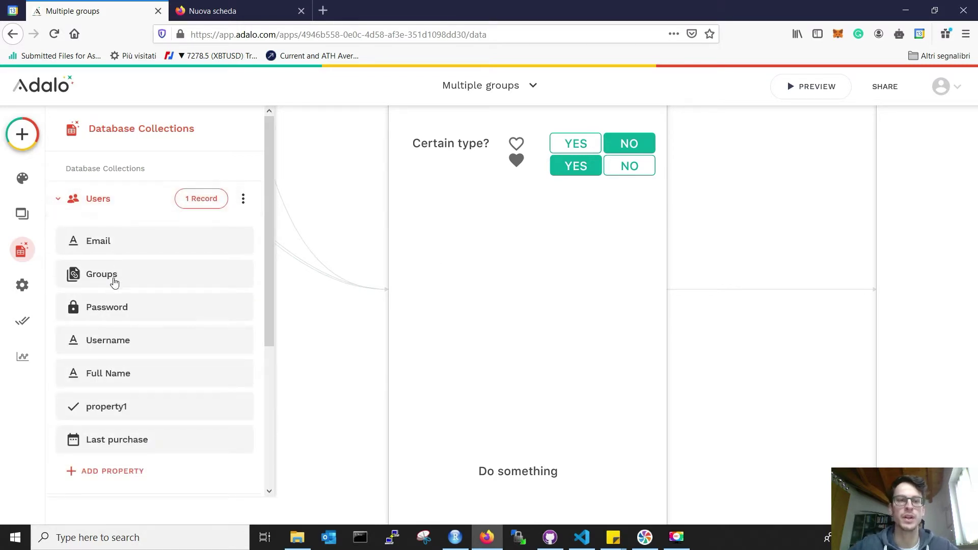
{"action": "left_click", "coordinate": [131, 405]}
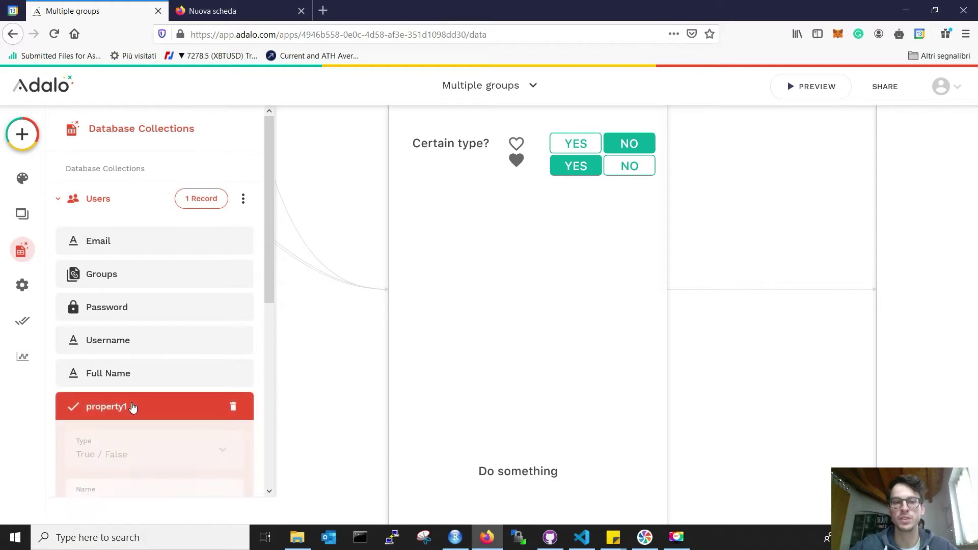
{"action": "left_click", "coordinate": [132, 406]}
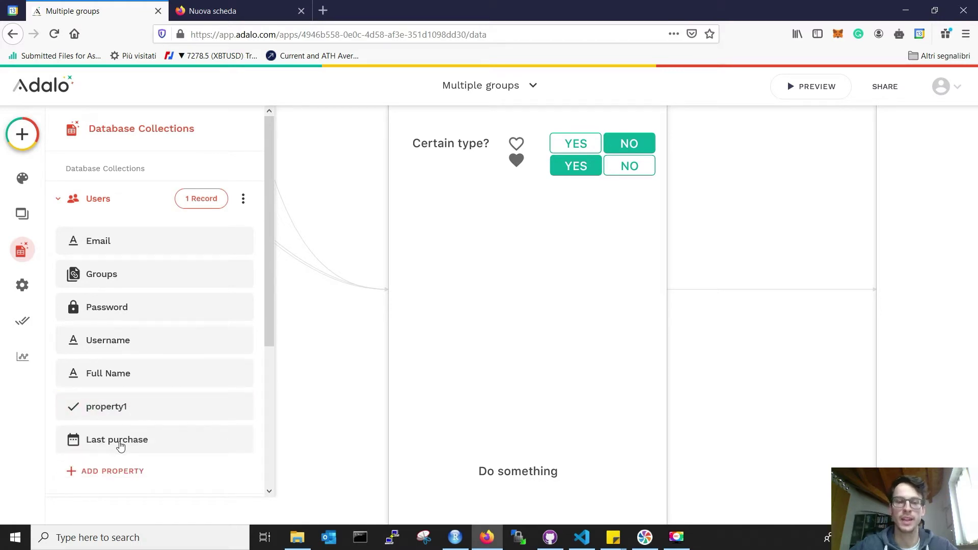
{"action": "left_click", "coordinate": [120, 442]}
{"action": "left_click", "coordinate": [121, 441]}
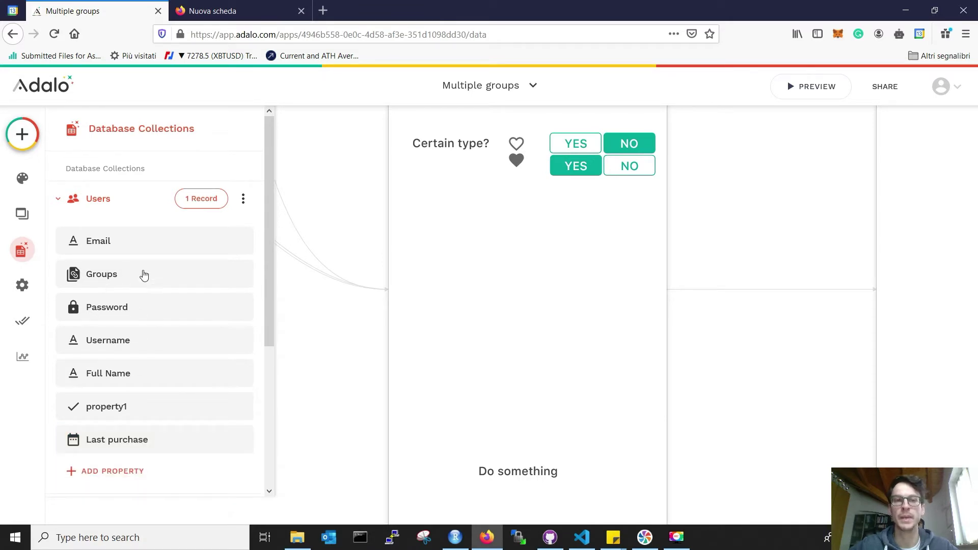
{"action": "left_click", "coordinate": [97, 198]}
- Examine the properties and existing records of the groups collection
{"action": "left_click", "coordinate": [117, 239]}
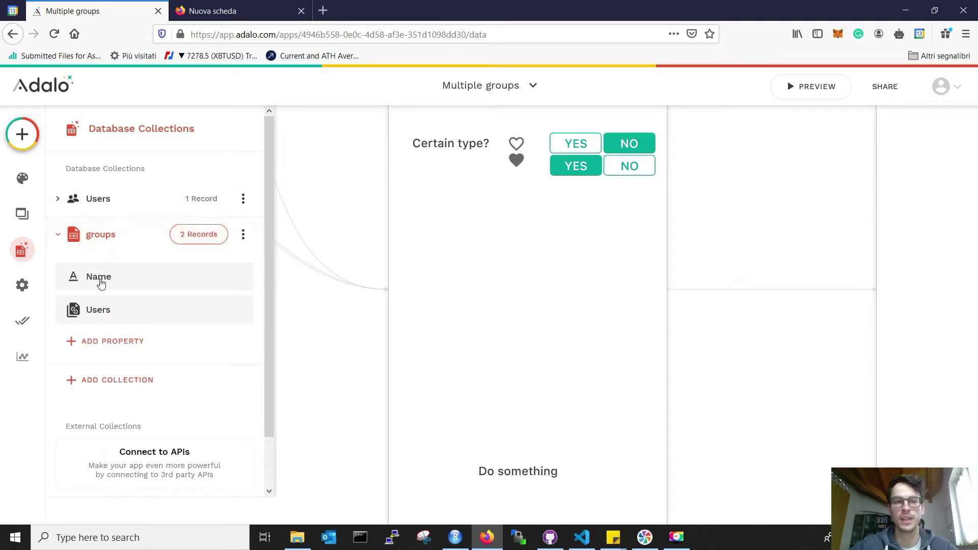
{"action": "left_click", "coordinate": [205, 237]}
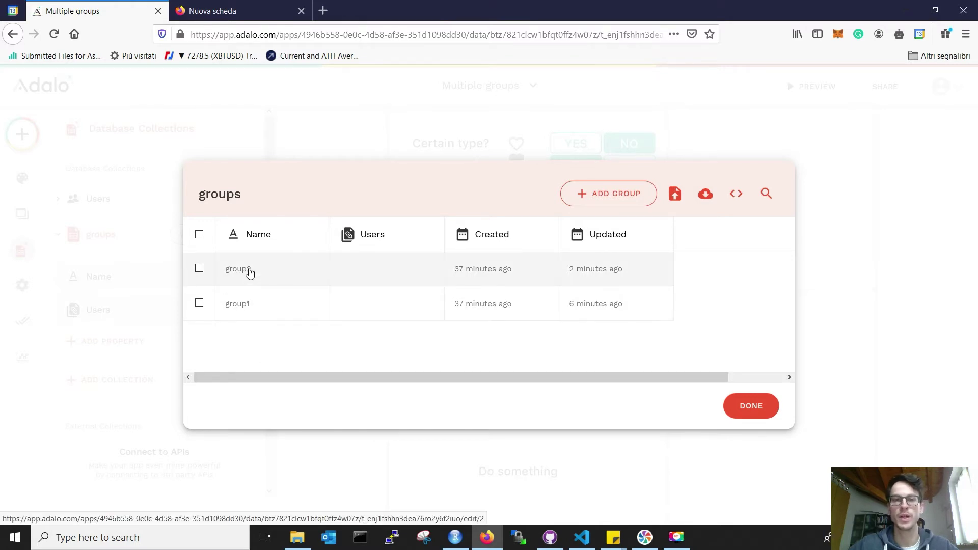
{"action": "left_click", "coordinate": [737, 405]}
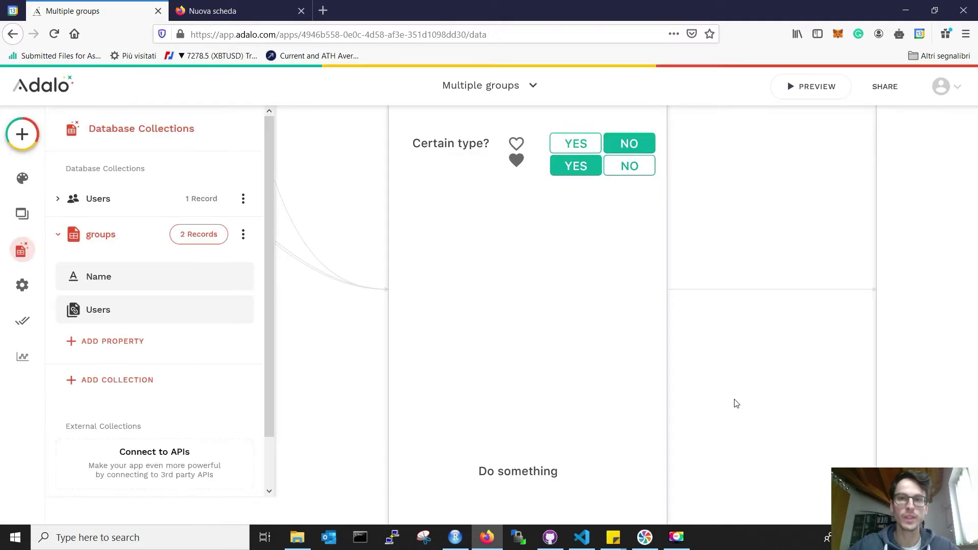
- Preview the app and test the Certain type? heart by switching it off and on twice
{"action": "scroll", "coordinate": [617, 359], "scroll_direction": "up", "scroll_amount": 2}
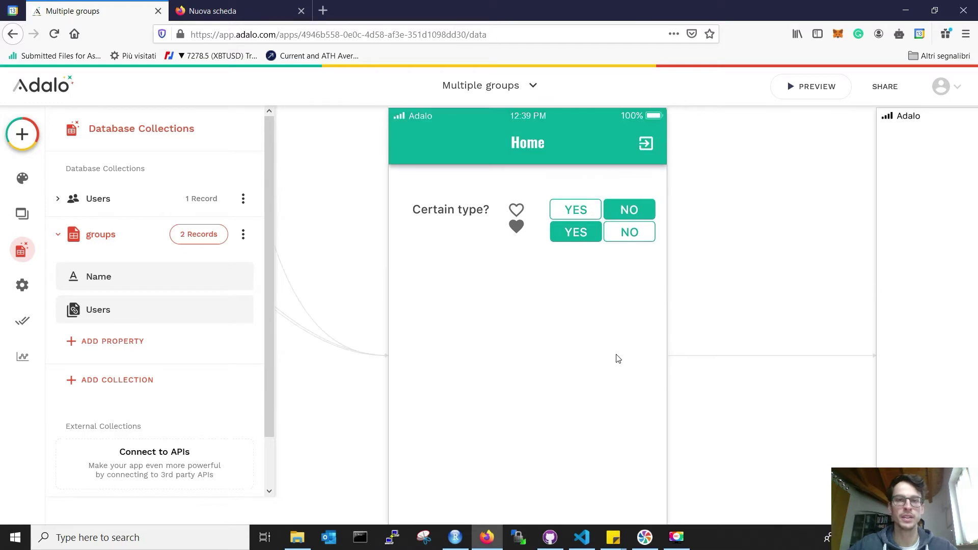
{"action": "scroll", "coordinate": [552, 354], "scroll_direction": "up", "scroll_amount": 3}
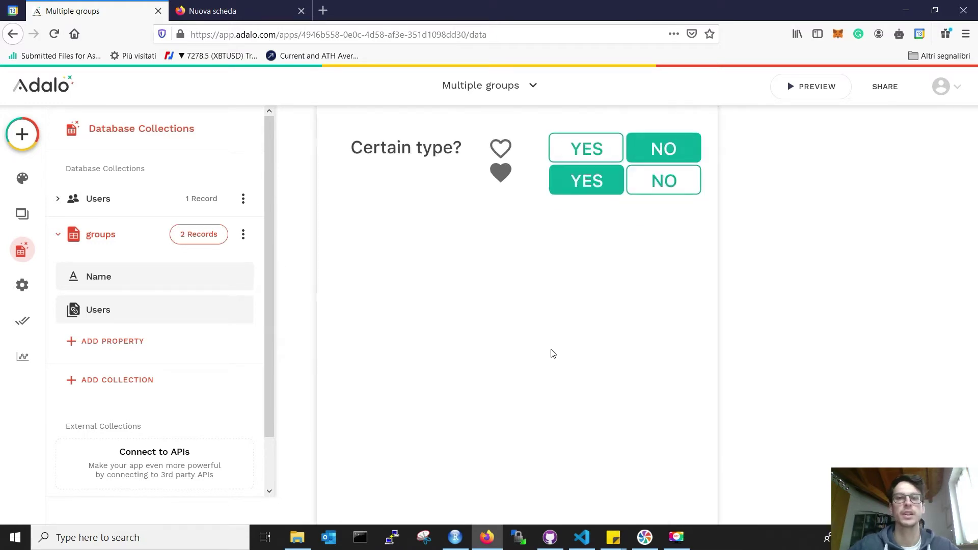
{"action": "scroll", "coordinate": [551, 331], "scroll_direction": "up", "scroll_amount": 2}
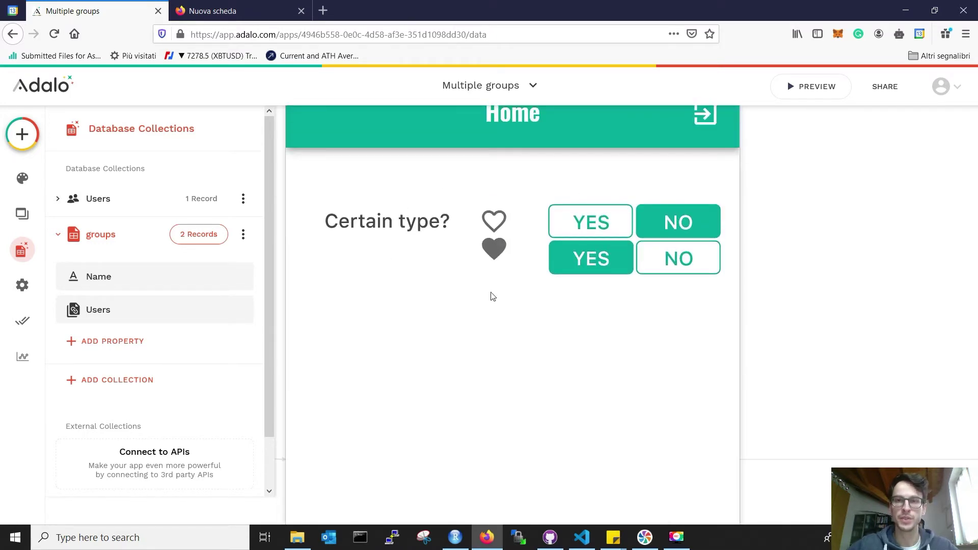
{"action": "left_click", "coordinate": [796, 99]}
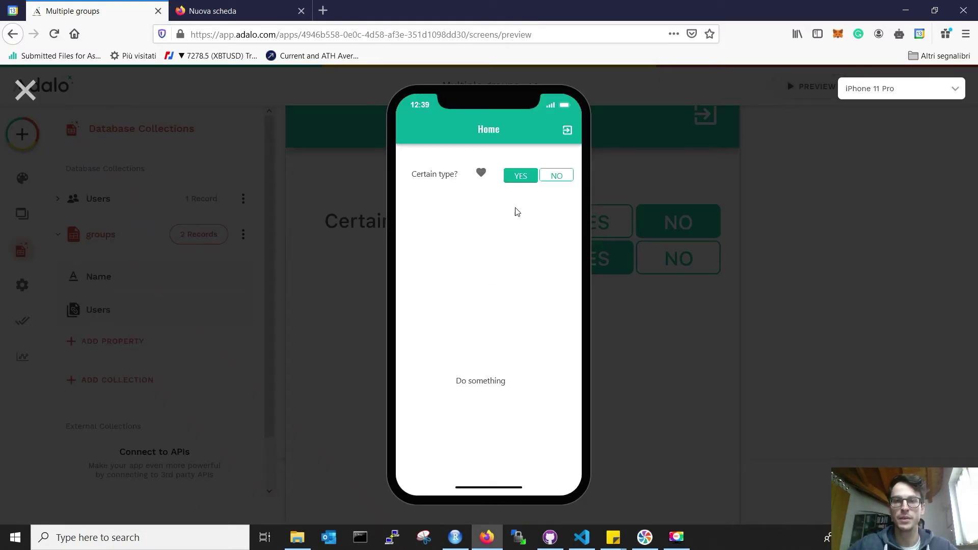
{"action": "left_click", "coordinate": [481, 174]}
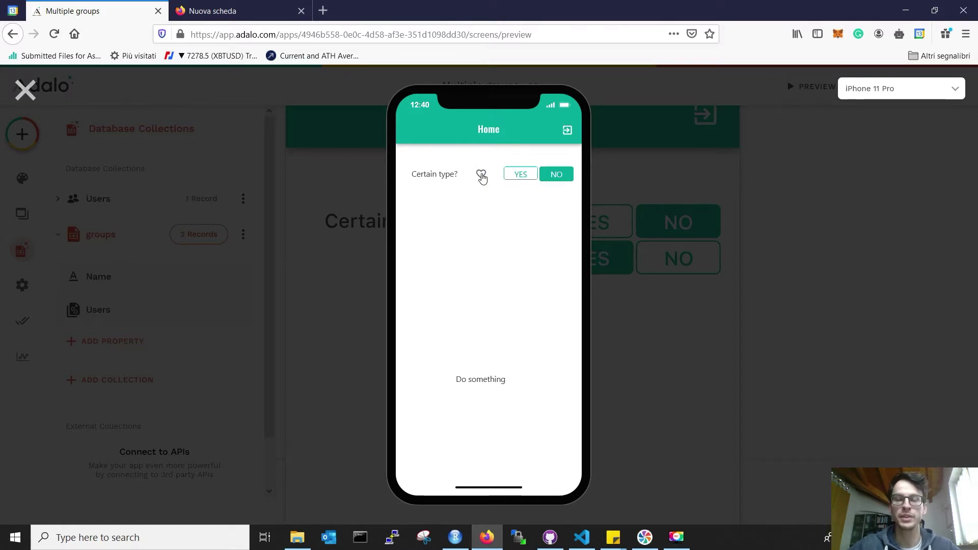
{"action": "left_click", "coordinate": [482, 175]}
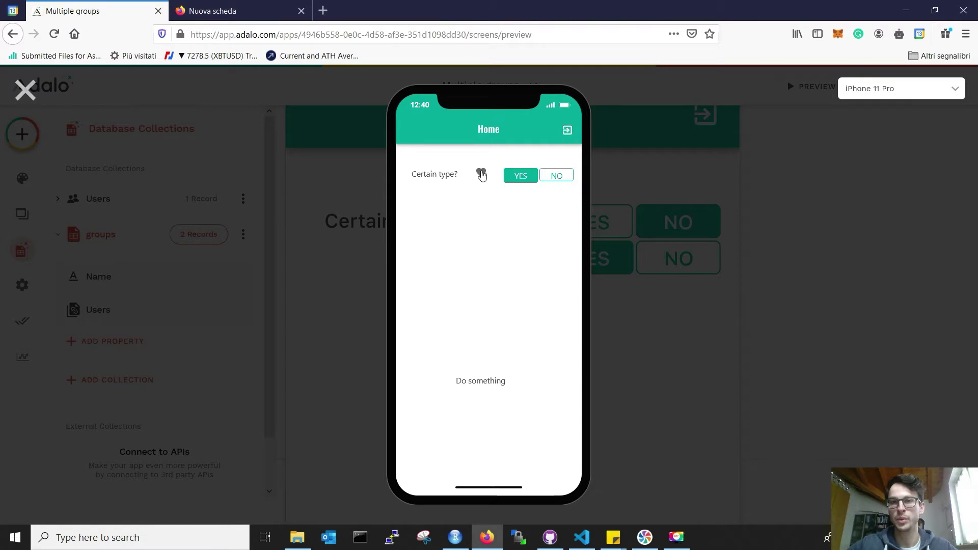
{"action": "left_click", "coordinate": [482, 175]}
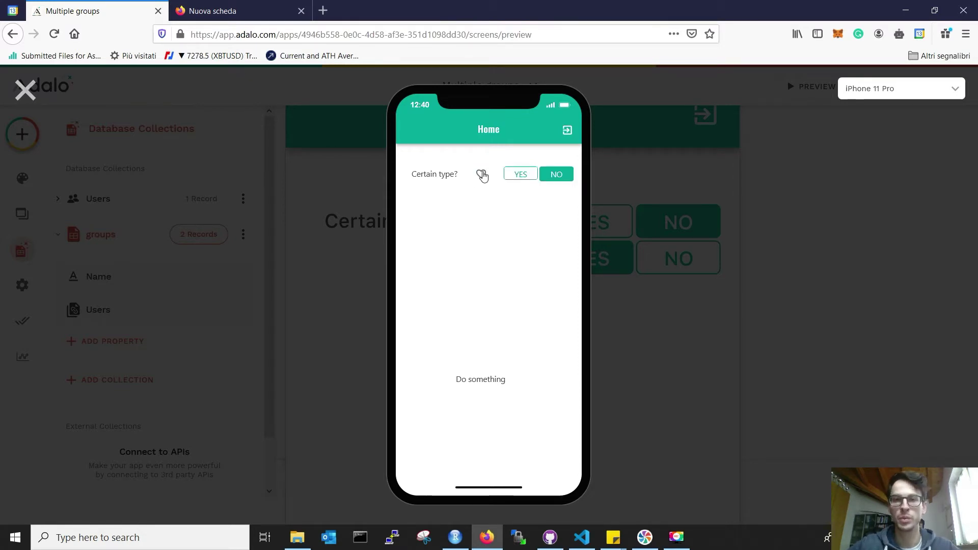
{"action": "left_click", "coordinate": [482, 175]}
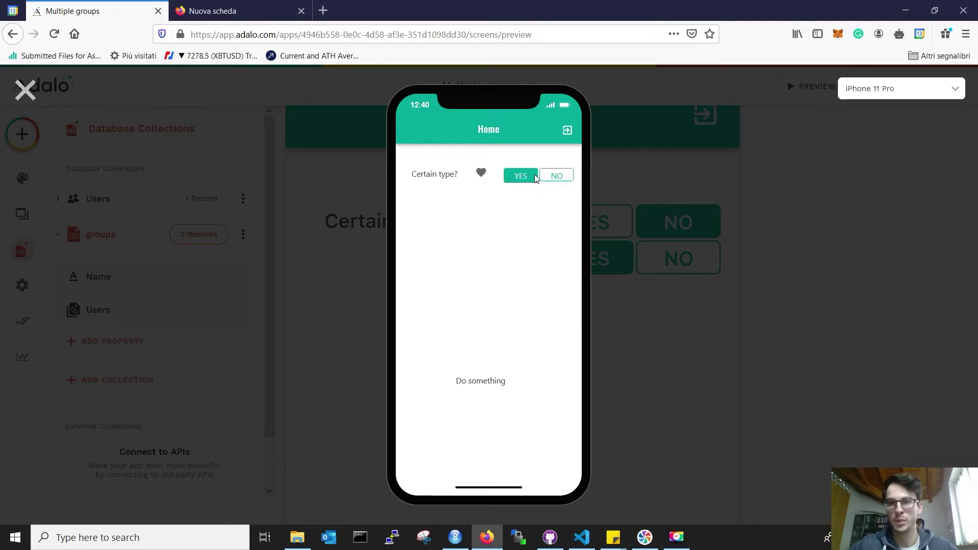
{"action": "left_click", "coordinate": [24, 90]}
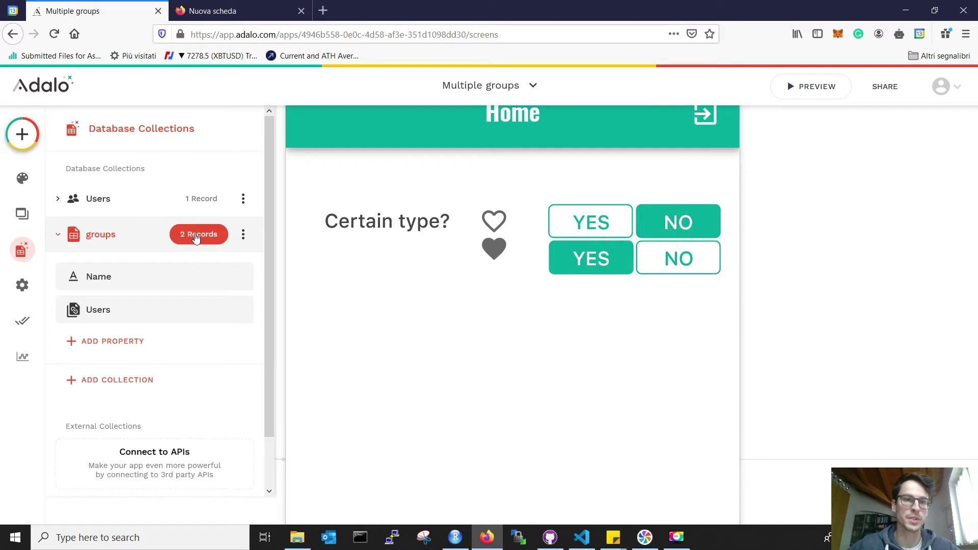
- Check the groups assigned to the existing user's record in the Users collection
{"action": "left_click", "coordinate": [202, 198]}
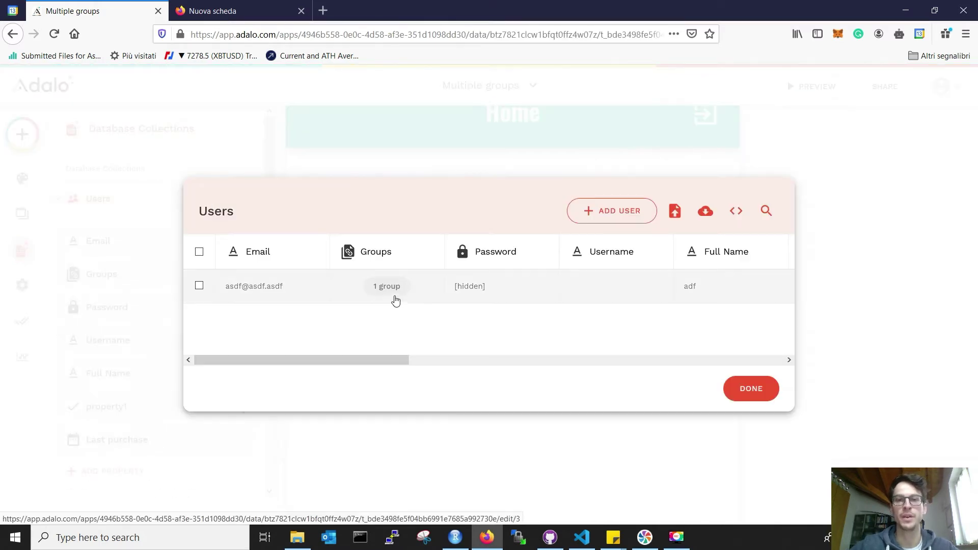
{"action": "left_click", "coordinate": [397, 292]}
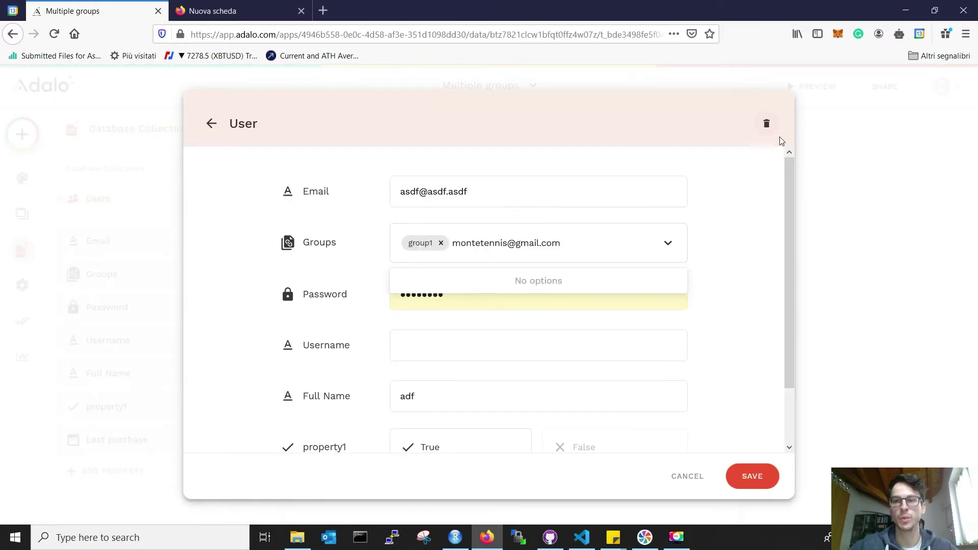
{"action": "left_click", "coordinate": [914, 300]}
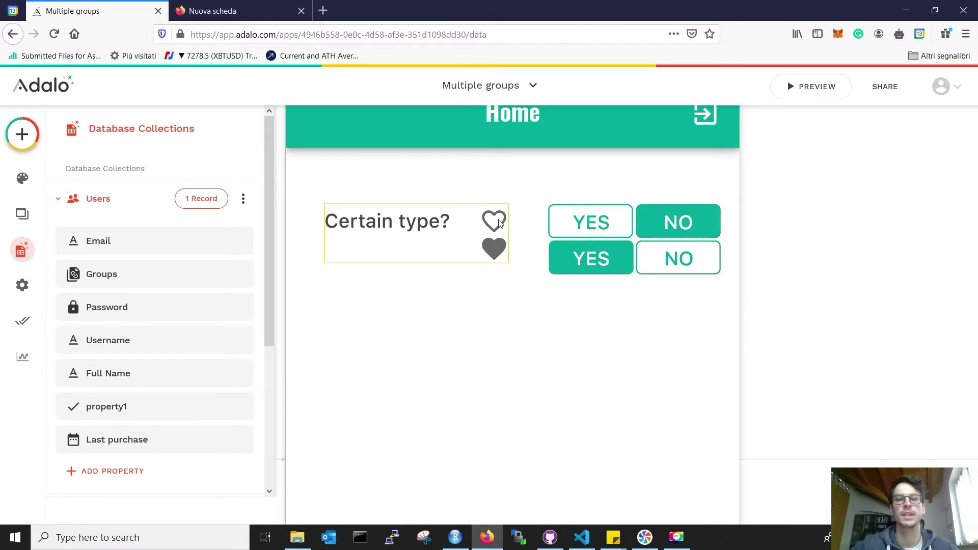
- Inspect the group filter and visibility condition of the outlined heart list on the Home screen
{"action": "left_click", "coordinate": [499, 224]}
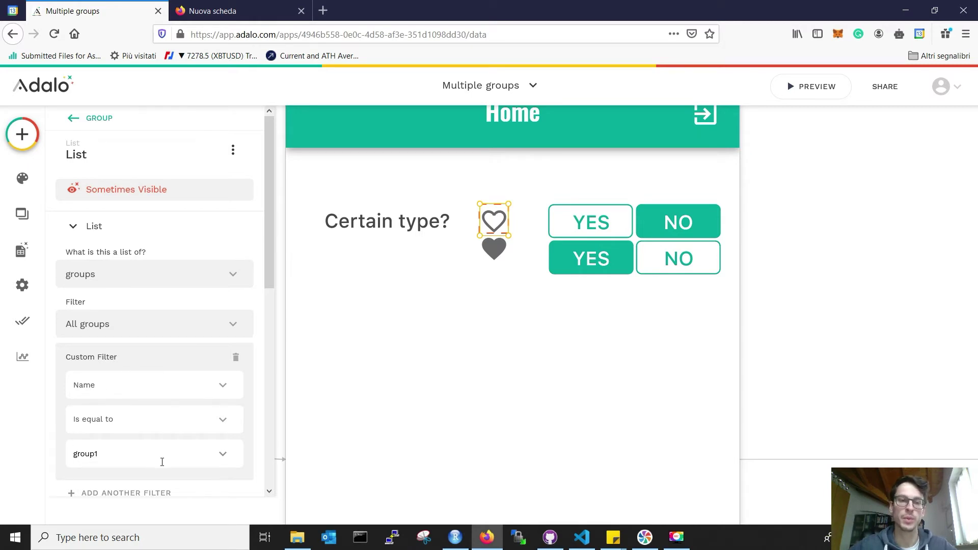
{"action": "left_click", "coordinate": [128, 190]}
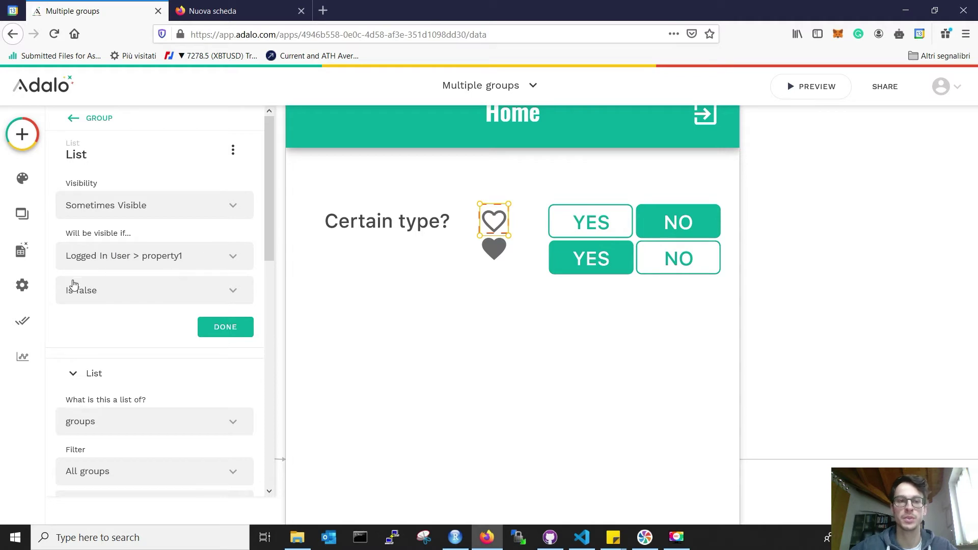
{"action": "left_click", "coordinate": [227, 337]}
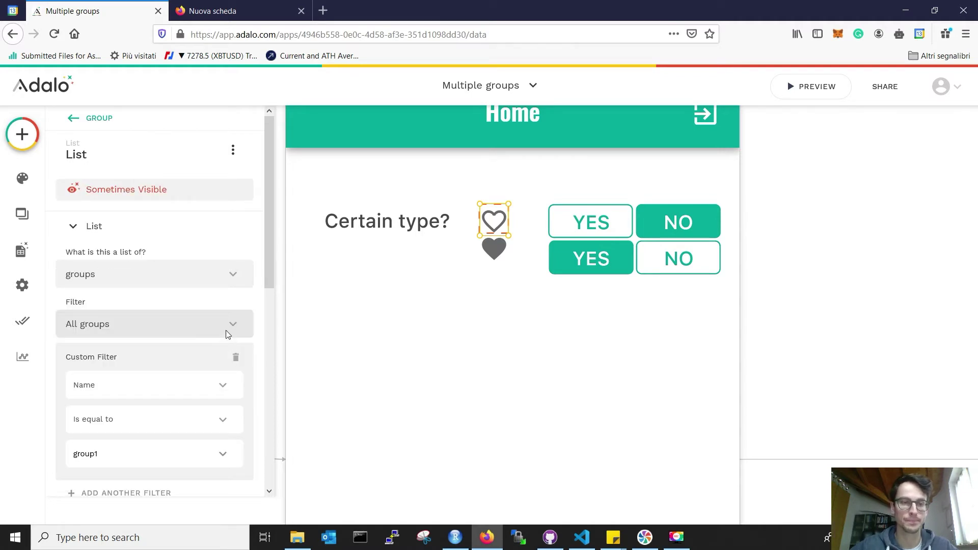
- Examine the outlined heart list's two click actions, the group update and the user update
{"action": "scroll", "coordinate": [227, 336], "scroll_direction": "down", "scroll_amount": 7}
{"action": "scroll", "coordinate": [227, 329], "scroll_direction": "down", "scroll_amount": 2}
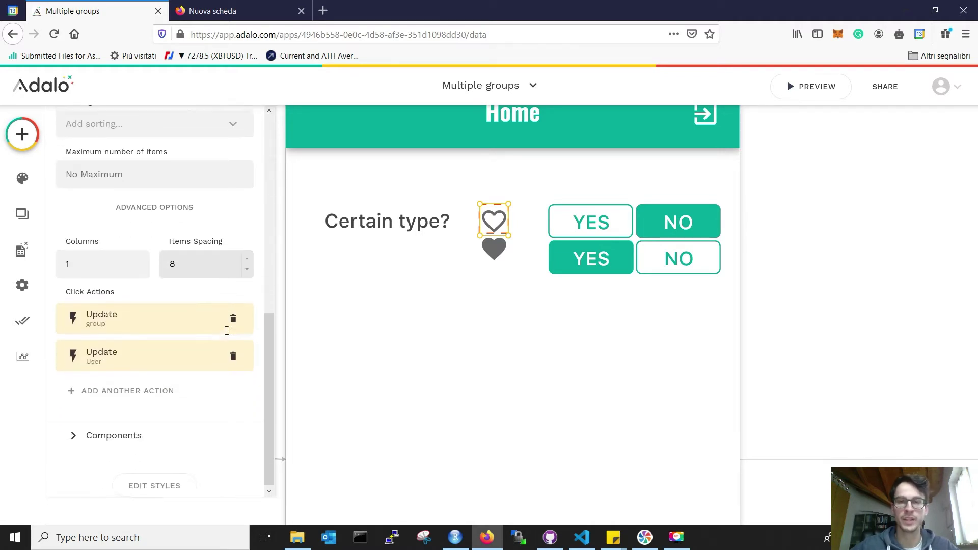
{"action": "left_click", "coordinate": [158, 320]}
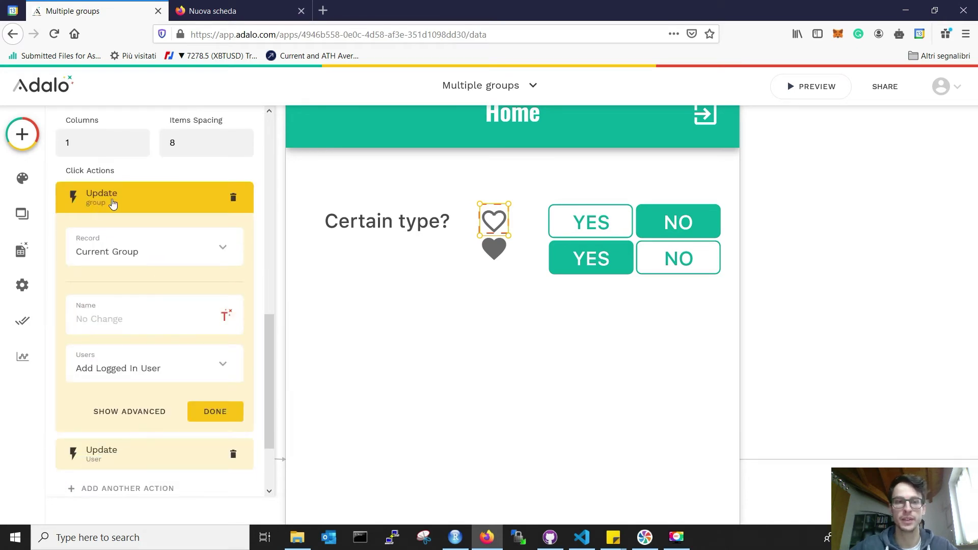
{"action": "left_click", "coordinate": [147, 198]}
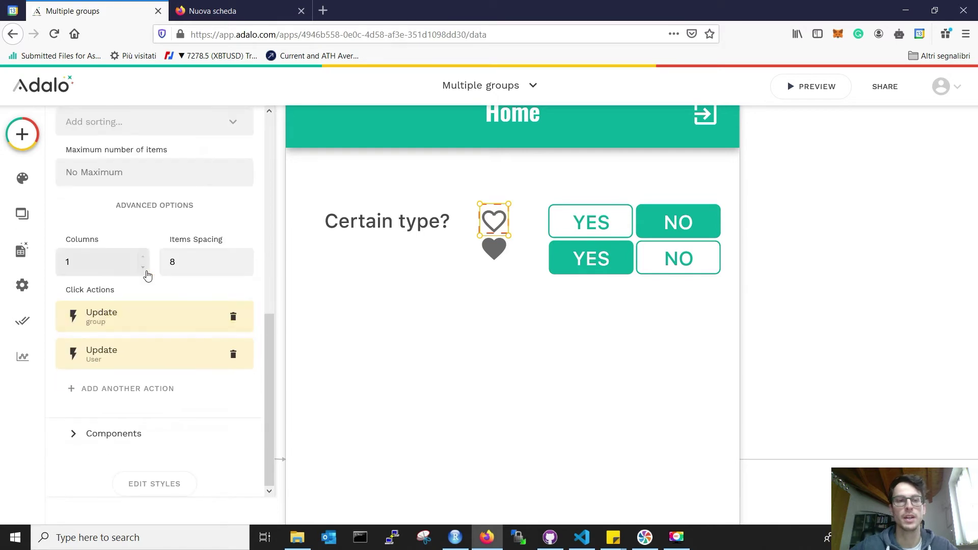
{"action": "left_click", "coordinate": [142, 347]}
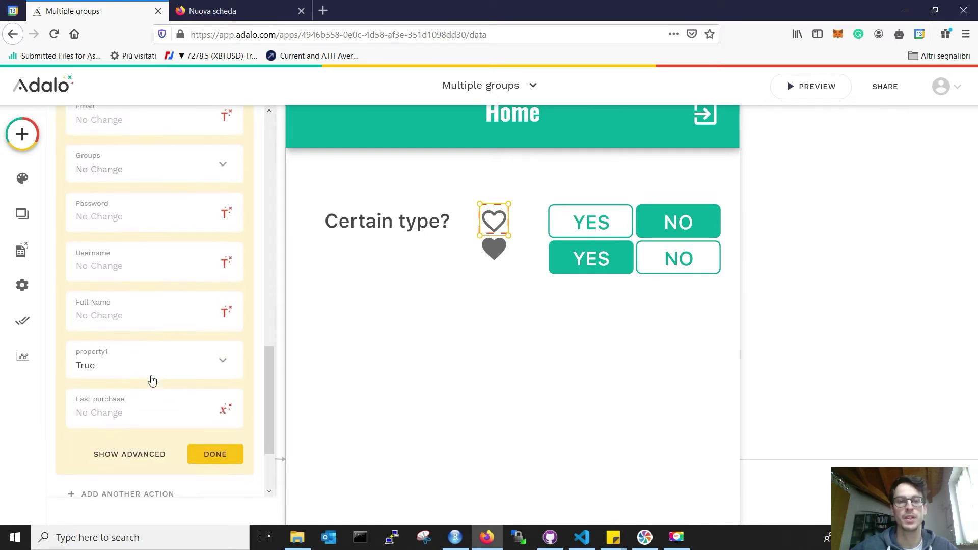
{"action": "scroll", "coordinate": [109, 305], "scroll_direction": "up", "scroll_amount": 5}
{"action": "left_click", "coordinate": [114, 242]}
- Inspect the settings of the filled heart list and the YES/NO button groups
{"action": "left_click", "coordinate": [503, 252]}
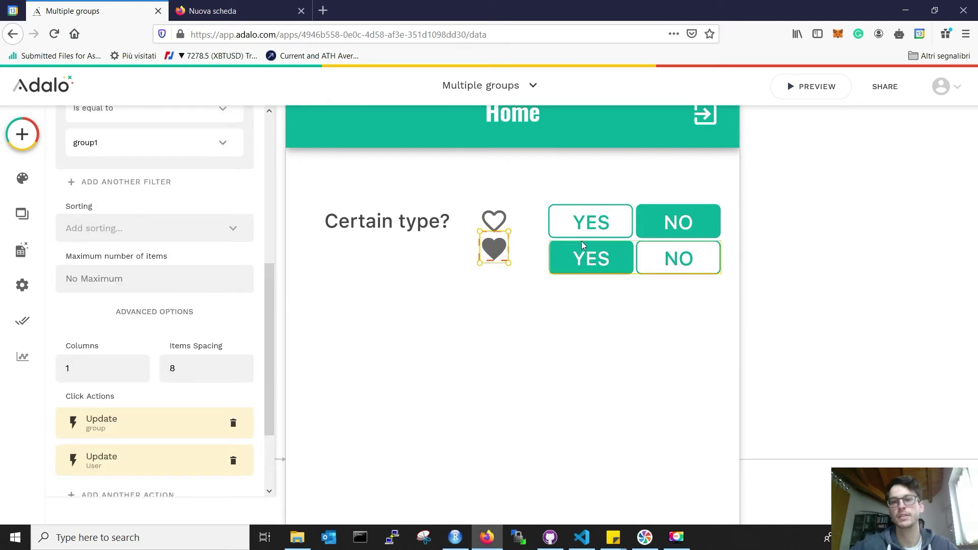
{"action": "left_click", "coordinate": [601, 220]}
{"action": "left_click", "coordinate": [657, 264]}
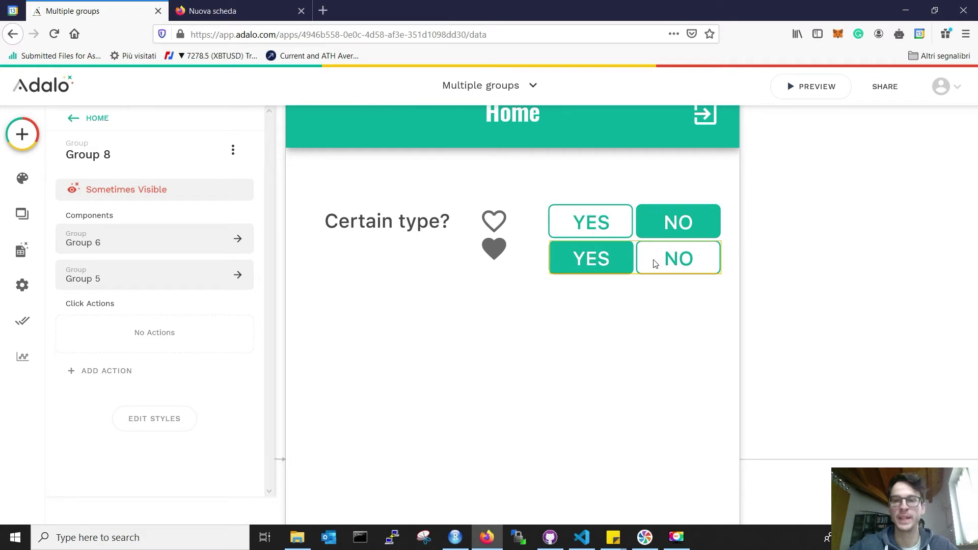
{"action": "left_click", "coordinate": [546, 281]}
- Examine the Do something list's custom filter and the users setting and condition of its first group update action
{"action": "scroll", "coordinate": [380, 398], "scroll_direction": "down", "scroll_amount": 3}
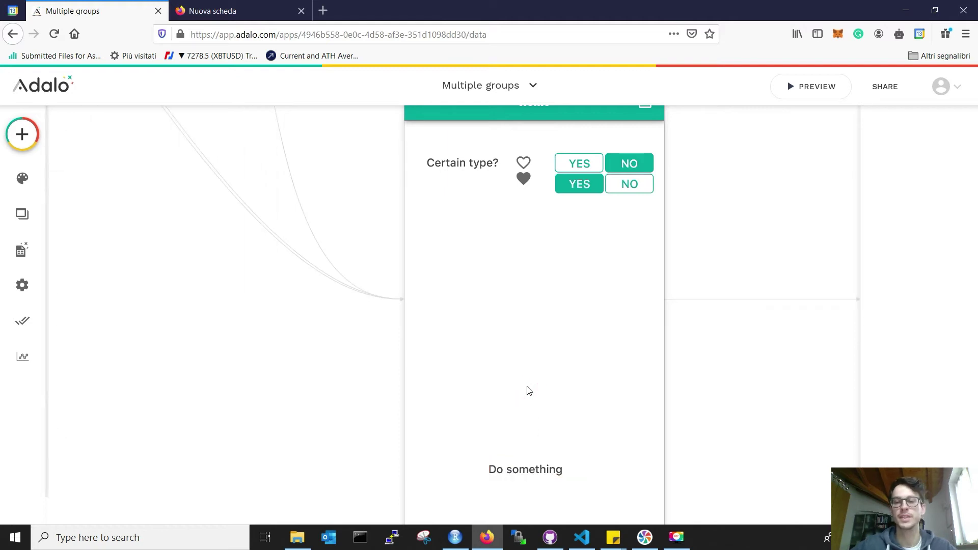
{"action": "scroll", "coordinate": [526, 392], "scroll_direction": "down", "scroll_amount": 1}
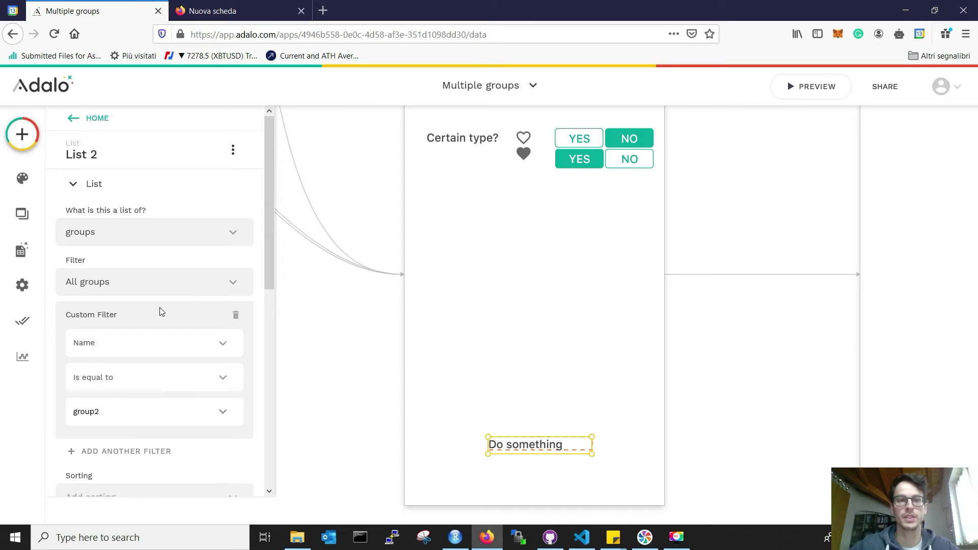
{"action": "scroll", "coordinate": [117, 301], "scroll_direction": "down", "scroll_amount": 3}
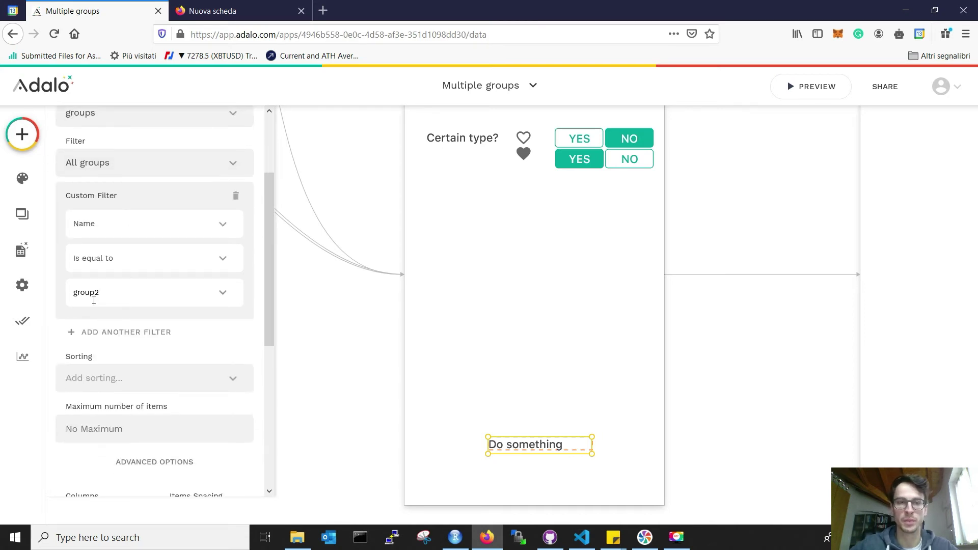
{"action": "scroll", "coordinate": [94, 300], "scroll_direction": "down", "scroll_amount": 7}
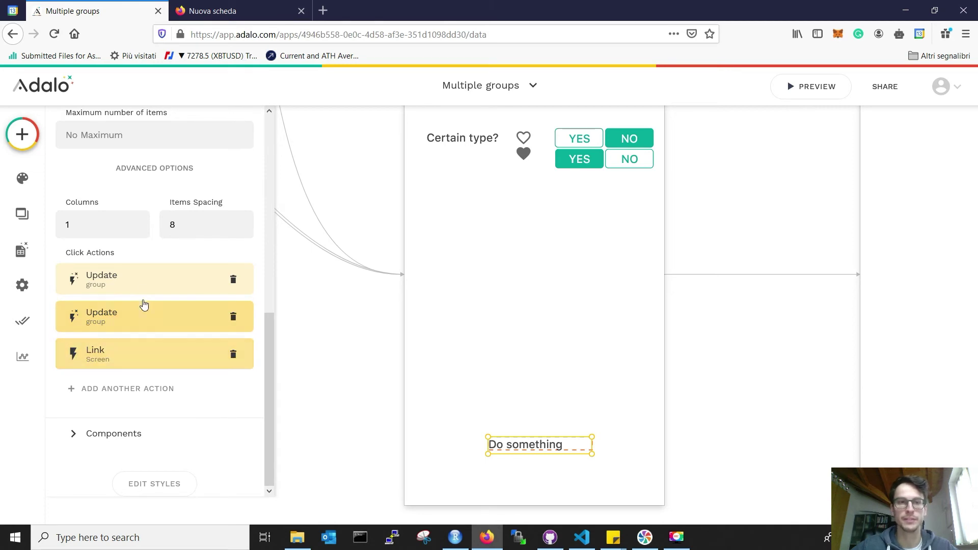
{"action": "left_click", "coordinate": [144, 278]}
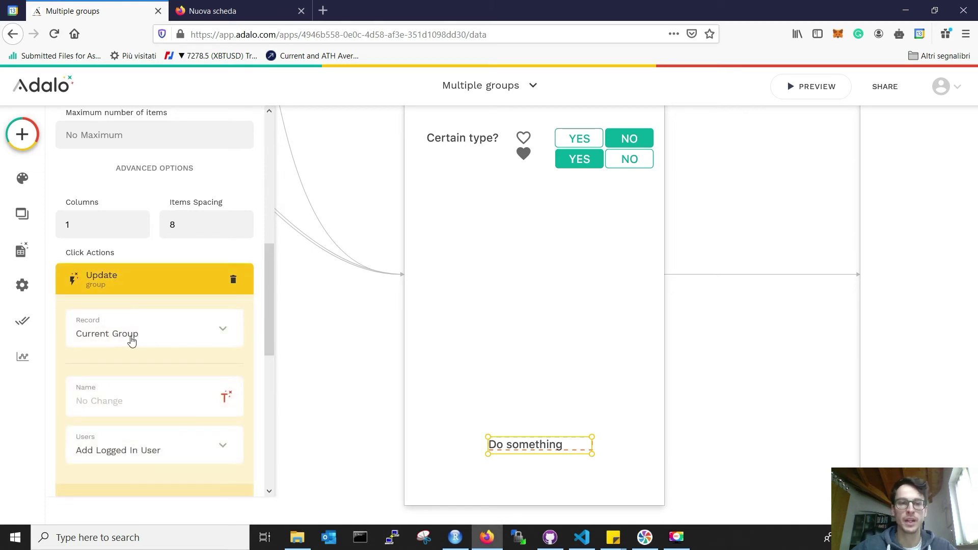
{"action": "scroll", "coordinate": [131, 338], "scroll_direction": "down", "scroll_amount": 2}
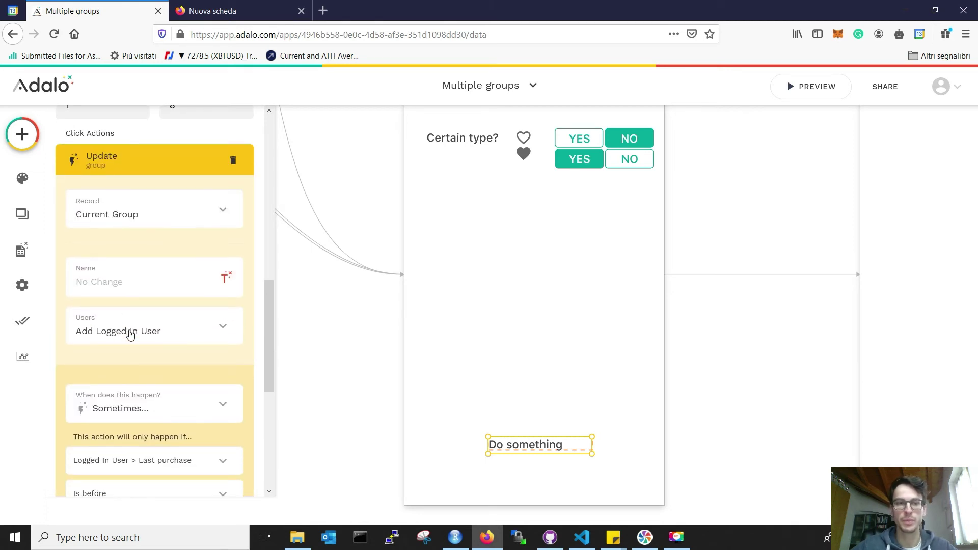
{"action": "scroll", "coordinate": [131, 333], "scroll_direction": "down", "scroll_amount": 2}
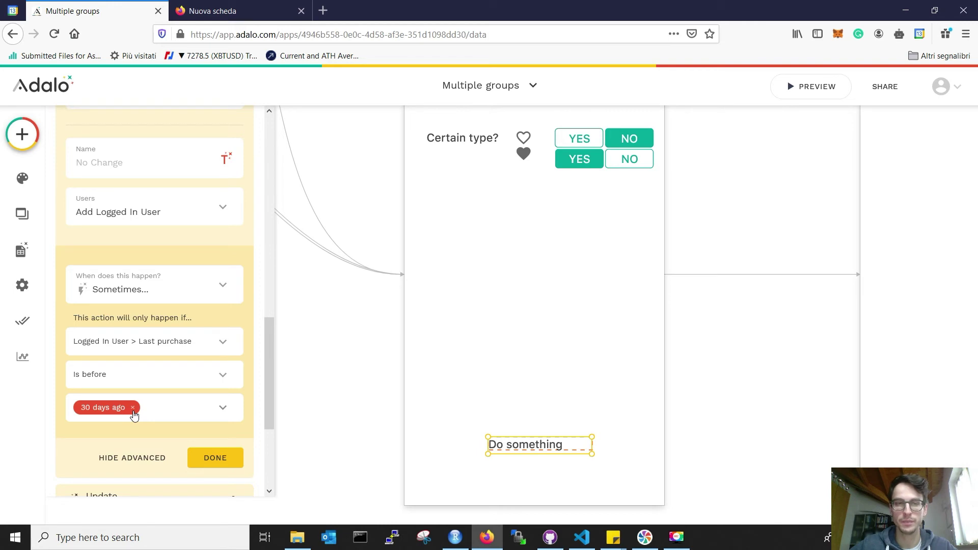
- Examine the users setting and Last purchase condition of the Do something list's second group update action, plus its link action
{"action": "scroll", "coordinate": [147, 391], "scroll_direction": "up", "scroll_amount": 2}
{"action": "left_click", "coordinate": [126, 172]}
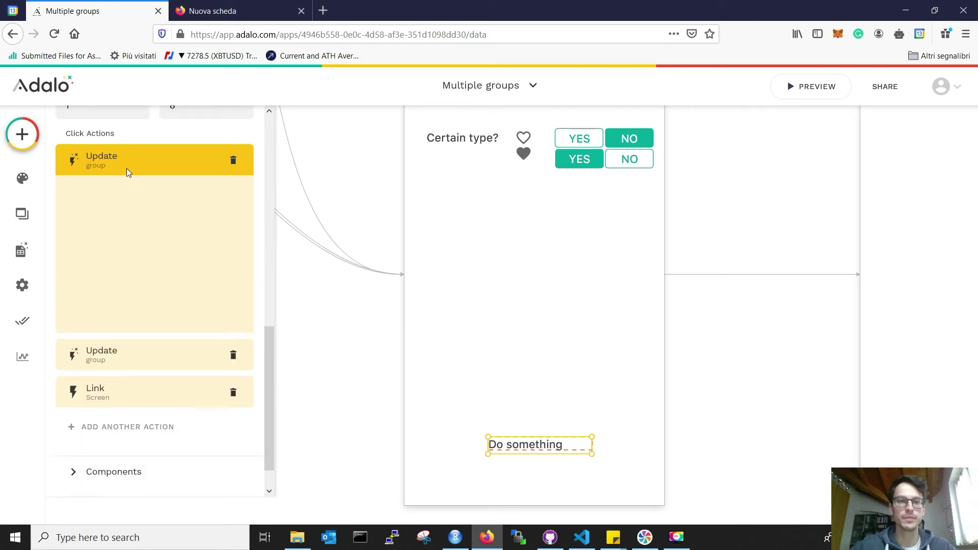
{"action": "left_click", "coordinate": [110, 322]}
{"action": "scroll", "coordinate": [111, 325], "scroll_direction": "down", "scroll_amount": 2}
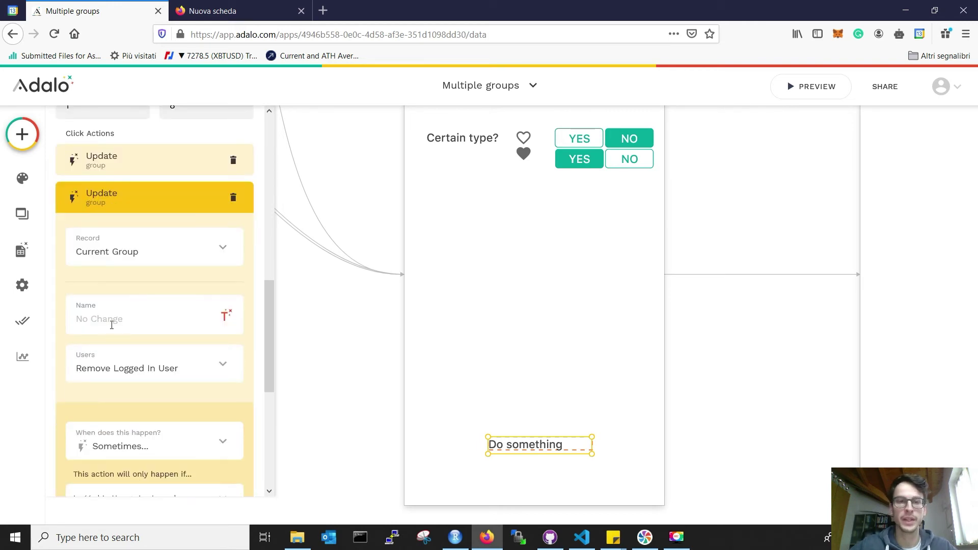
{"action": "scroll", "coordinate": [145, 359], "scroll_direction": "down", "scroll_amount": 4}
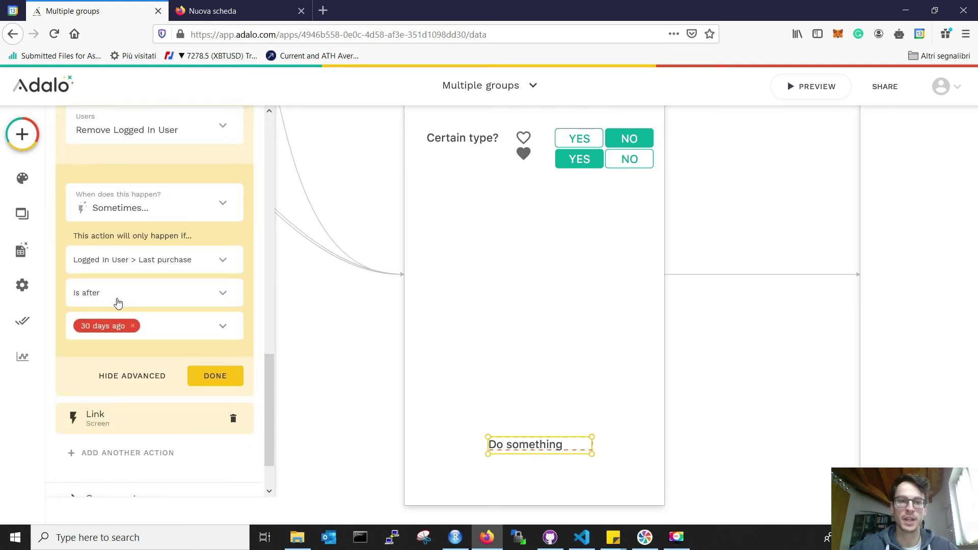
{"action": "left_click", "coordinate": [152, 372]}
{"action": "left_click", "coordinate": [117, 322]}
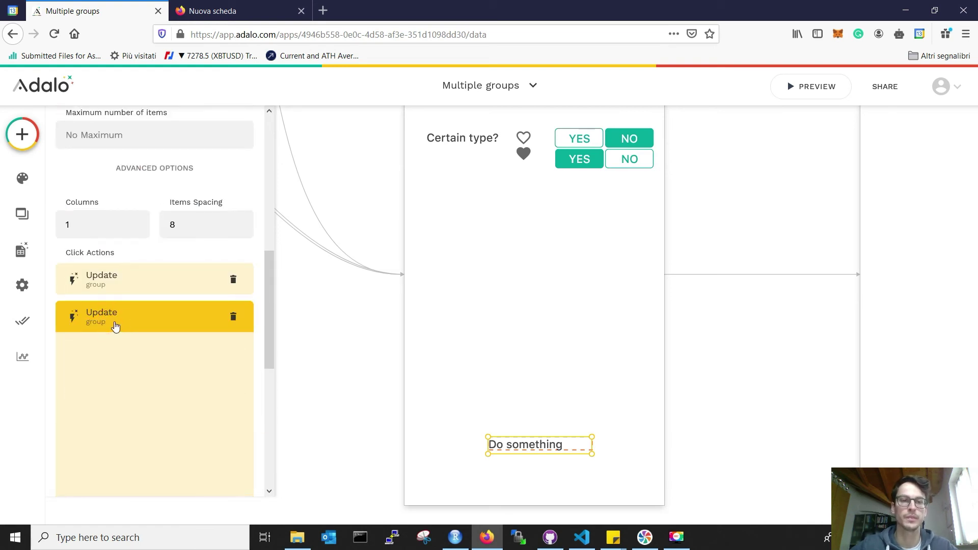
{"action": "left_click", "coordinate": [135, 360]}
{"action": "left_click", "coordinate": [216, 354]}
{"action": "left_click", "coordinate": [589, 482]}
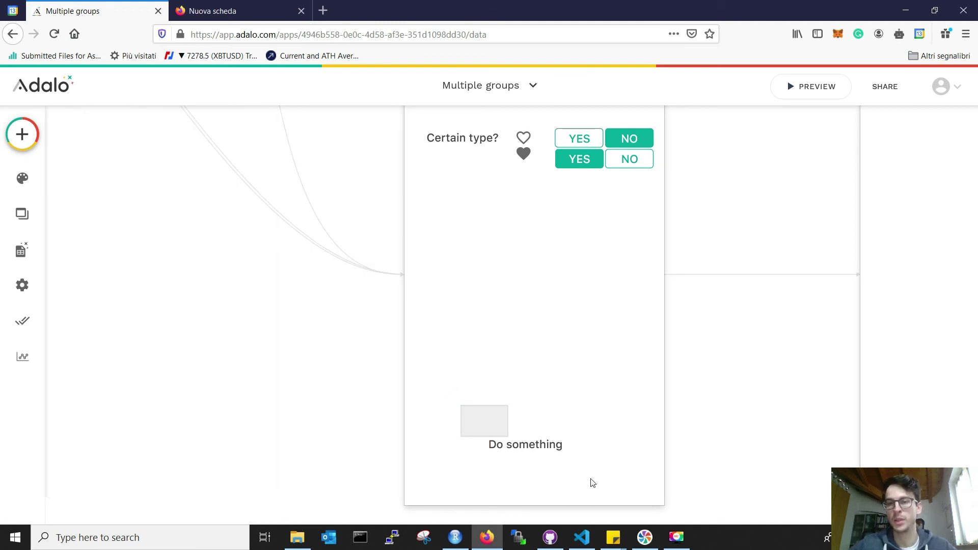
{"action": "key", "text": "Escape"}
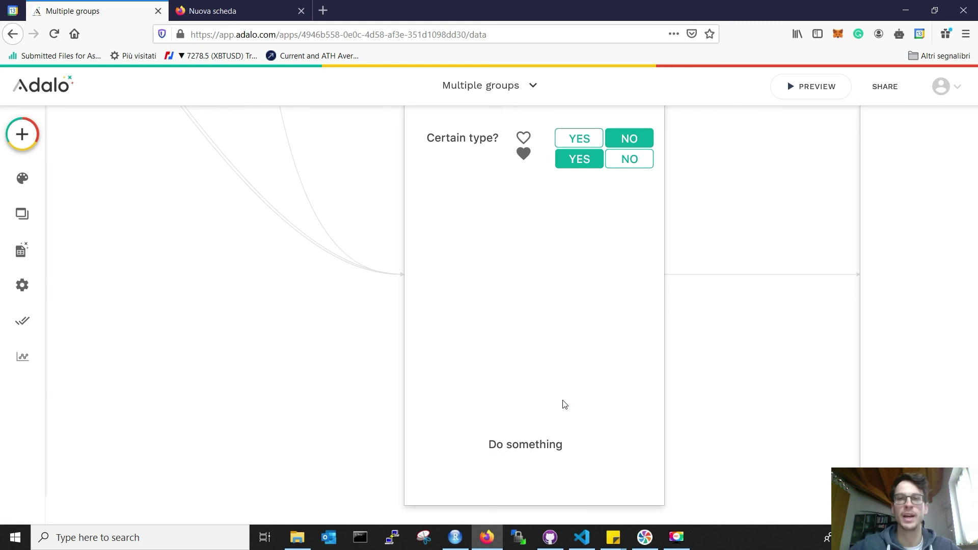
- Preview the app on the iPhone 11 Pro, trigger the Do something item's actions, and close the preview
{"action": "left_click", "coordinate": [791, 87]}
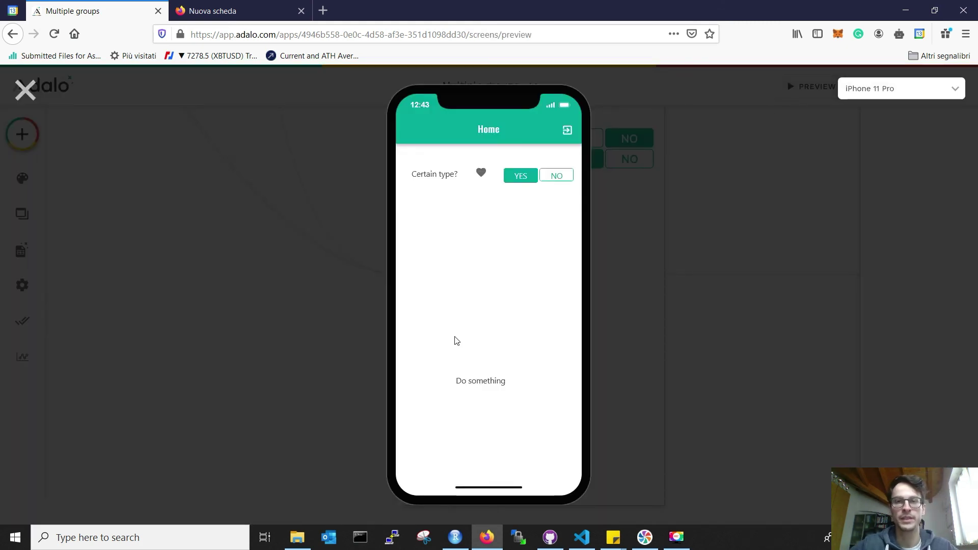
{"action": "left_click", "coordinate": [486, 387]}
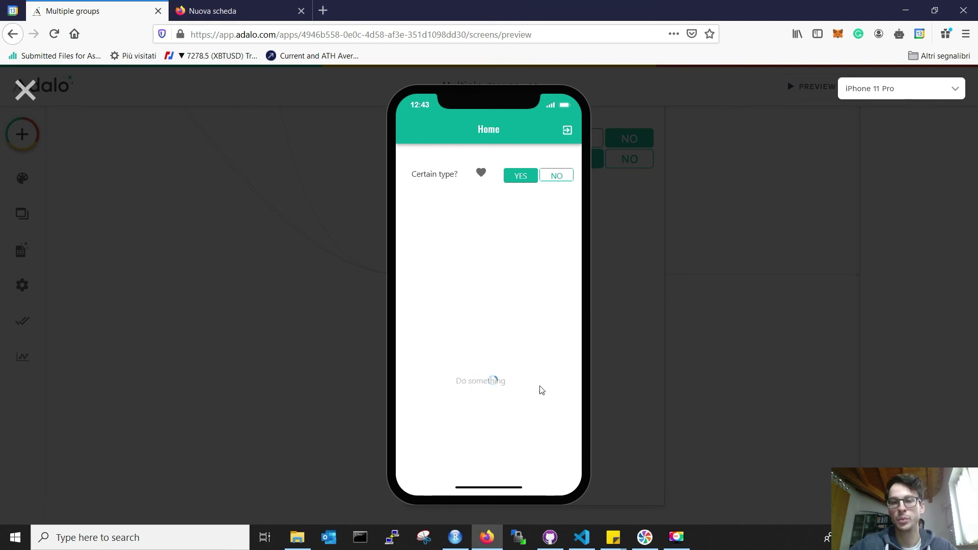
{"action": "left_click", "coordinate": [25, 90]}
- Check the groups assigned to the user's record in the Users collection, saving and closing the record
{"action": "left_click", "coordinate": [21, 250]}
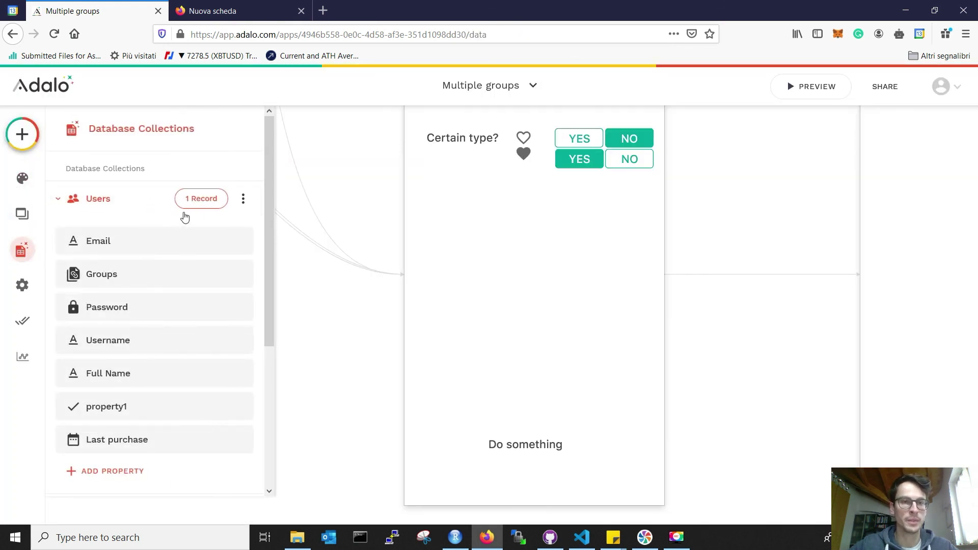
{"action": "left_click", "coordinate": [201, 199]}
{"action": "left_click", "coordinate": [387, 300]}
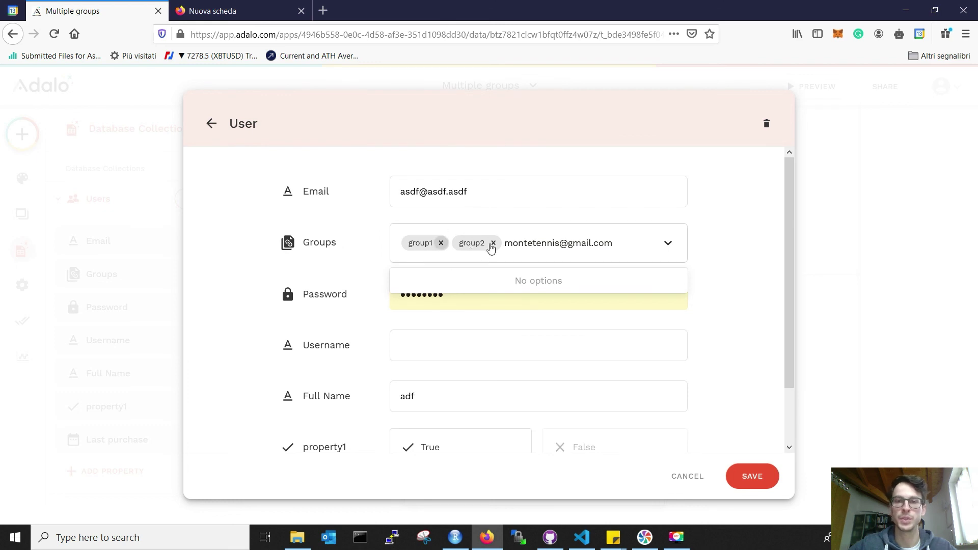
{"action": "left_click", "coordinate": [757, 474]}
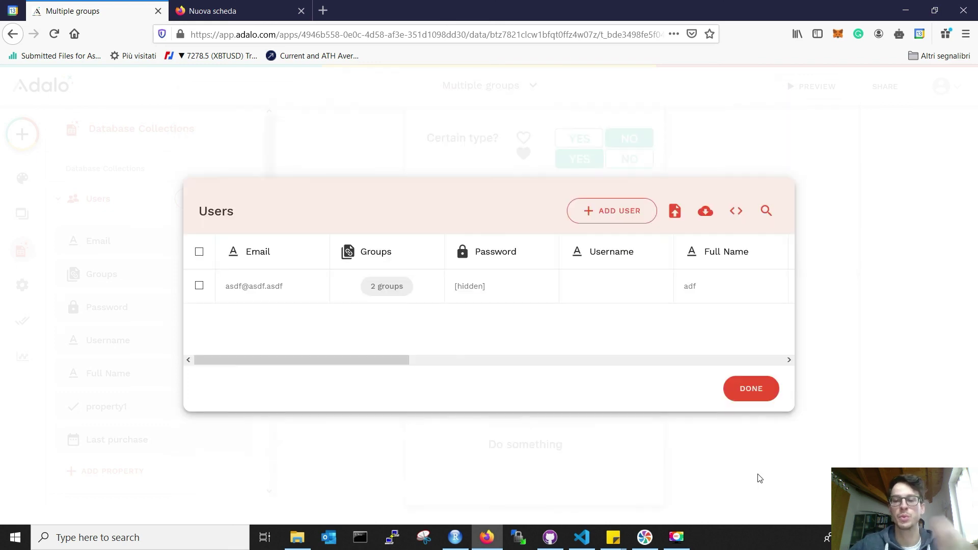
{"action": "left_click", "coordinate": [751, 389]}
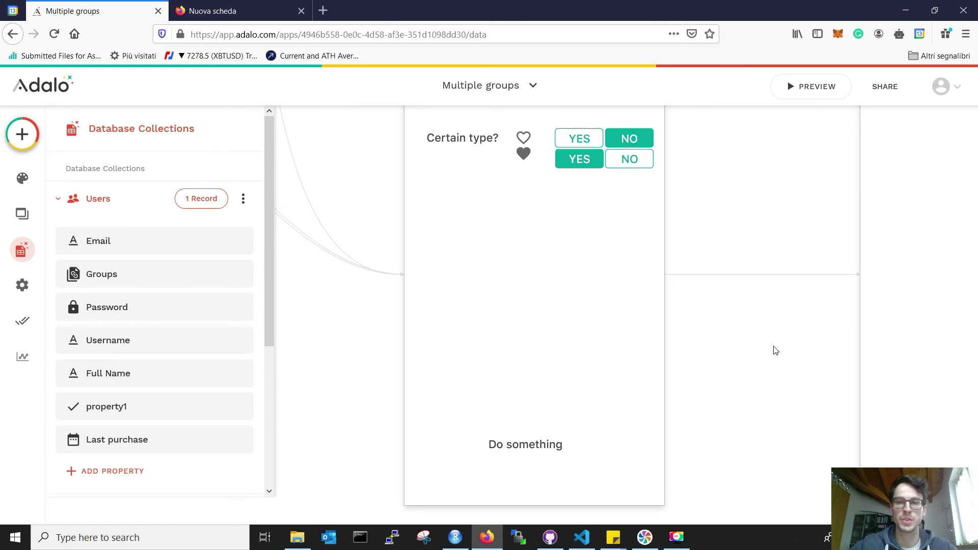
{"action": "scroll", "coordinate": [775, 350], "scroll_direction": "down", "scroll_amount": 3}
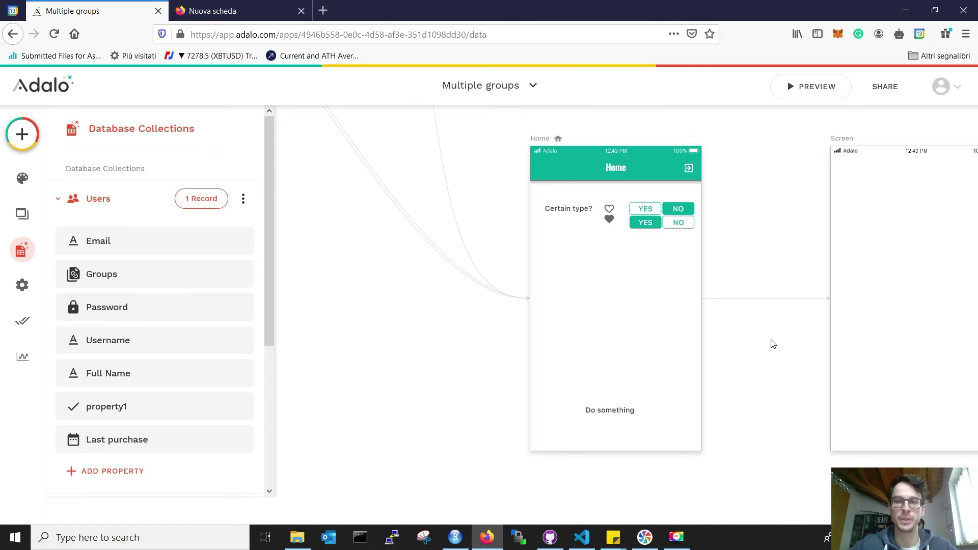